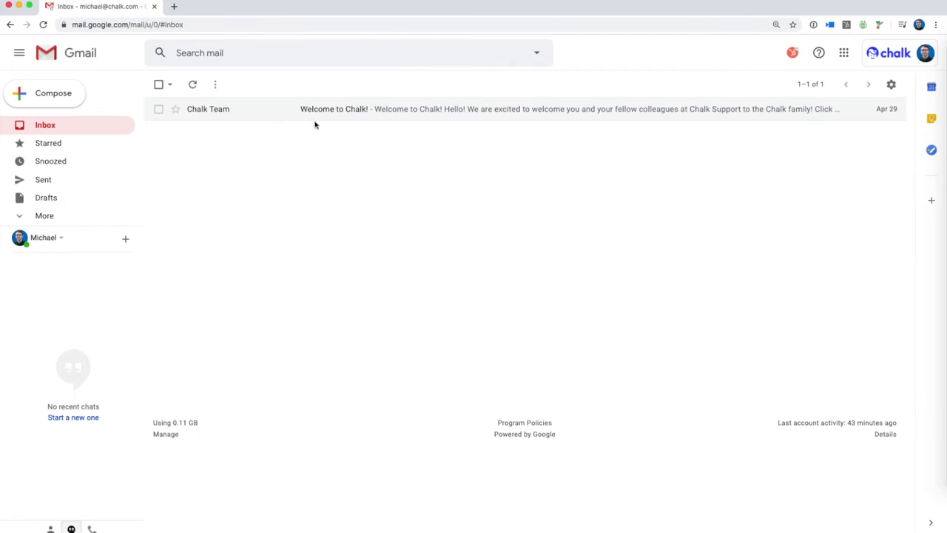
Step: Read the Welcome to Chalk email from the Chalk Team and follow its get-started link
click(302, 121)
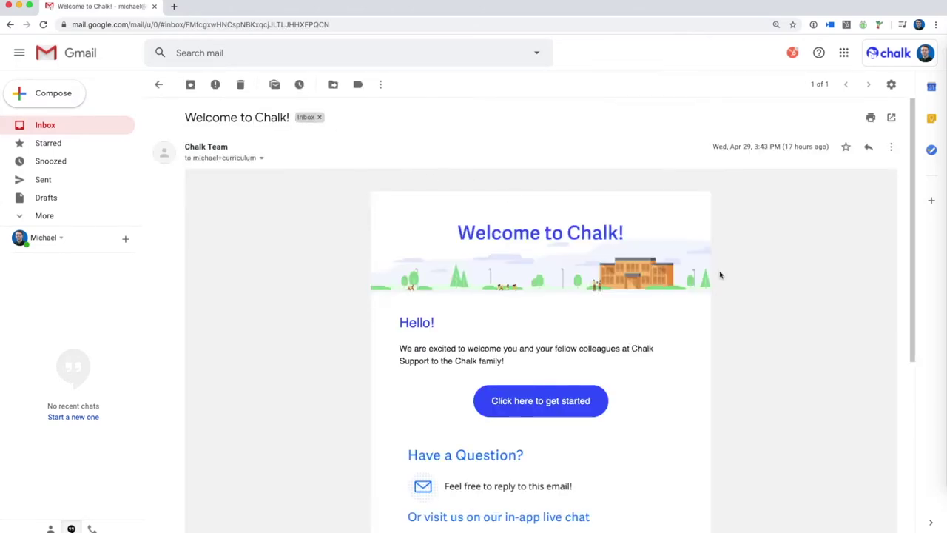
scroll(721, 281, down, 2)
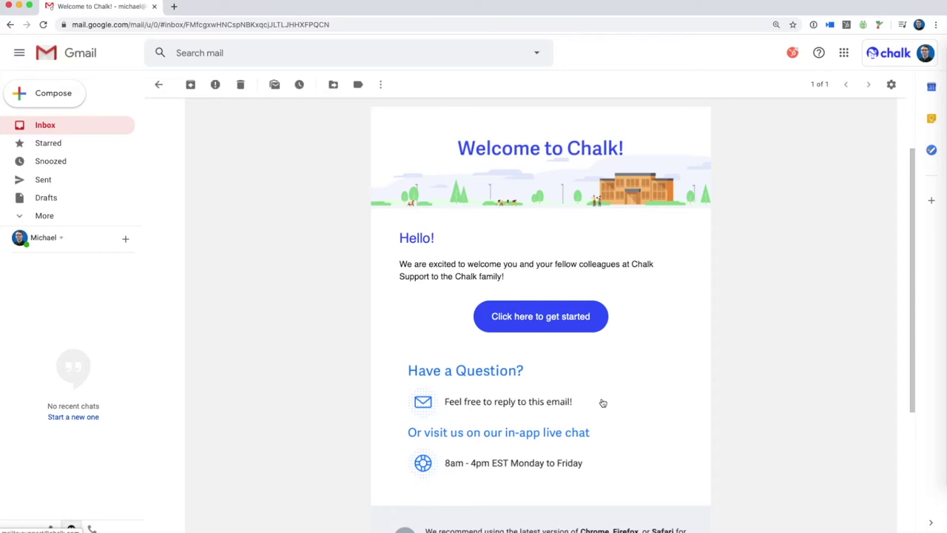
click(558, 325)
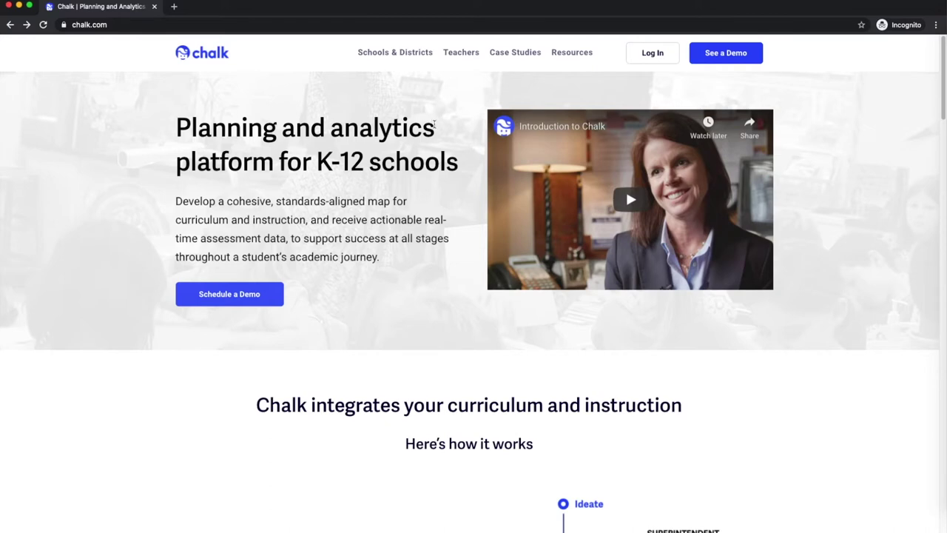
Step: Visit Chalk's Log In and 'I forgot my password' pages, then bring up Live Support chat
click(656, 58)
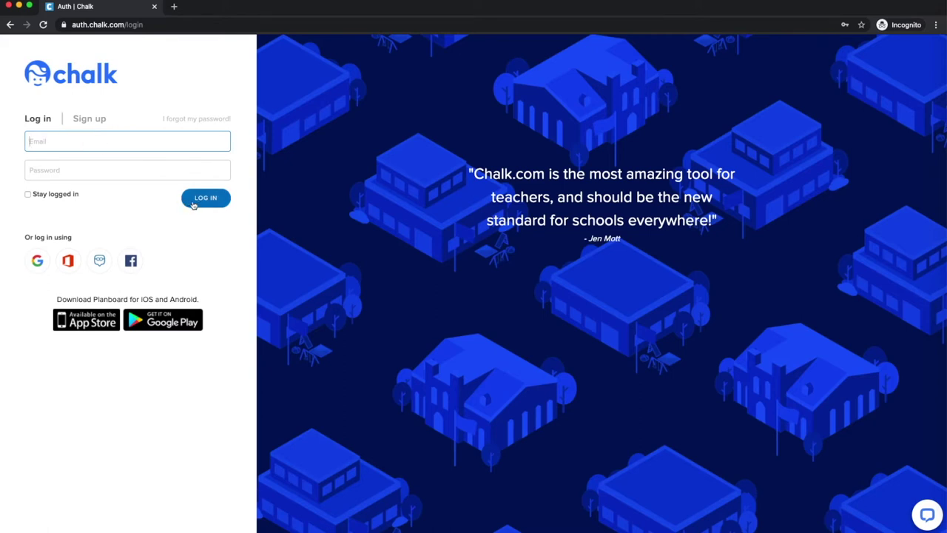
click(207, 120)
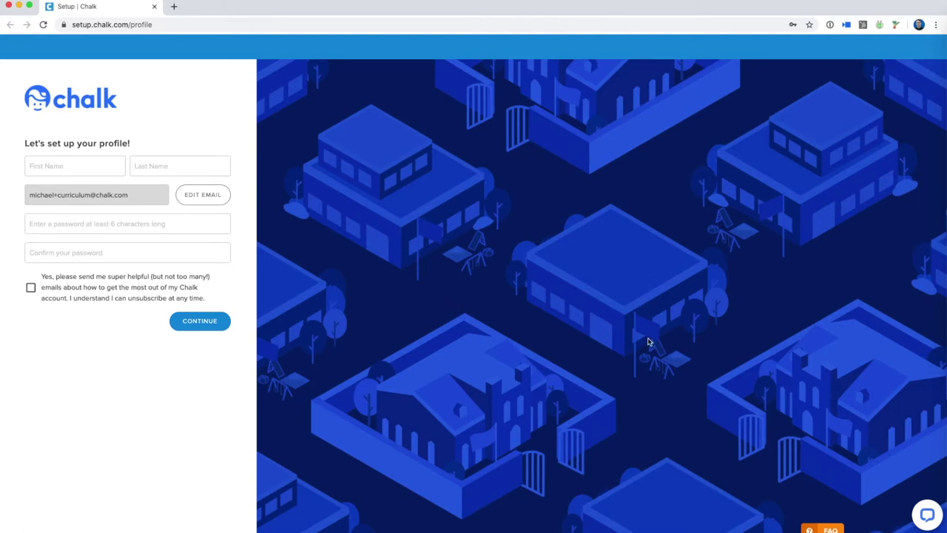
click(926, 515)
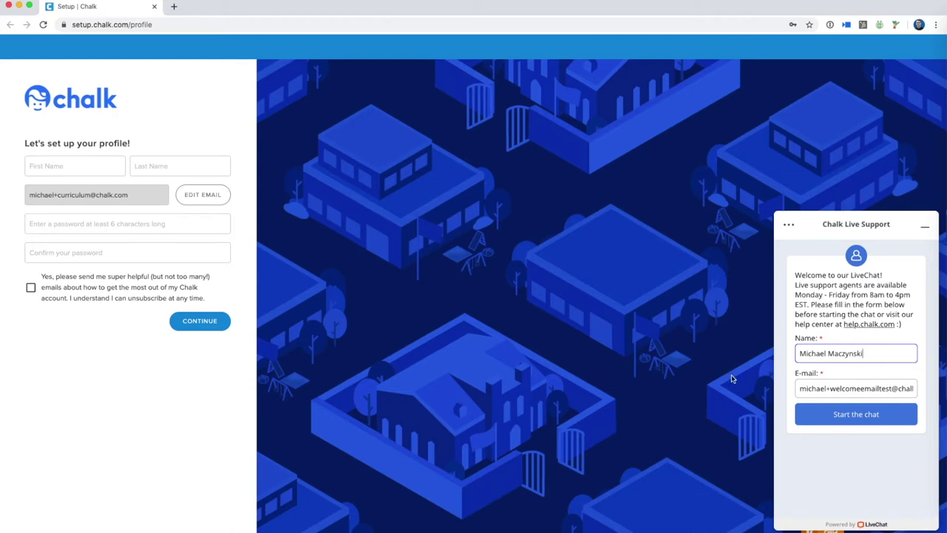
Step: Minimise the live chat and enter the teacher's first and last name
click(924, 227)
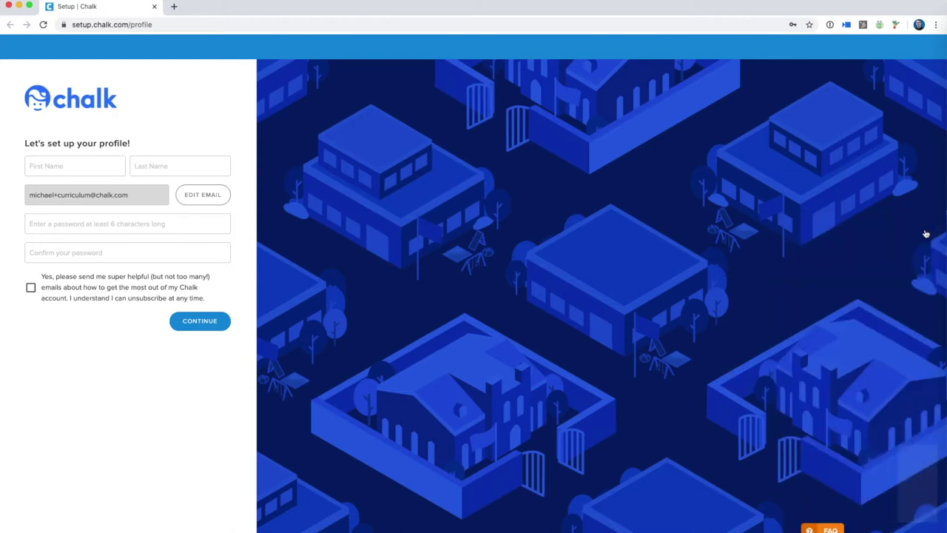
click(80, 167)
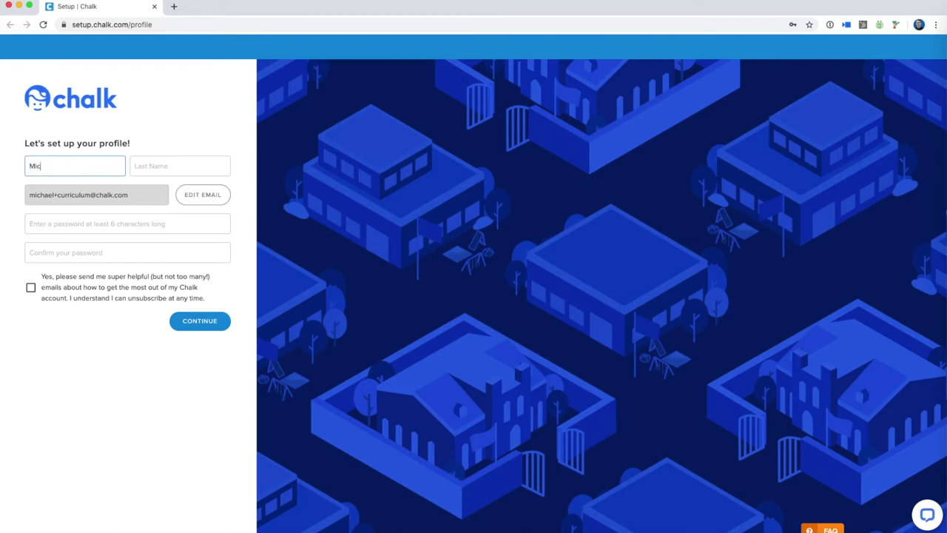
key(Tab)
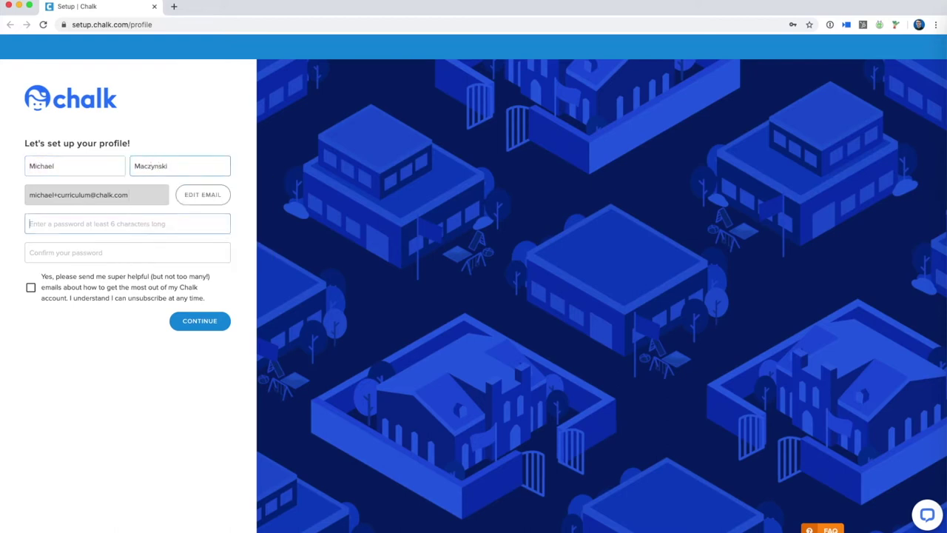
Step: Set and confirm the account password, opt in to helpful emails, and submit the profile
key(Tab)
text(•••••••)
key(Tab)
text(••••••••)
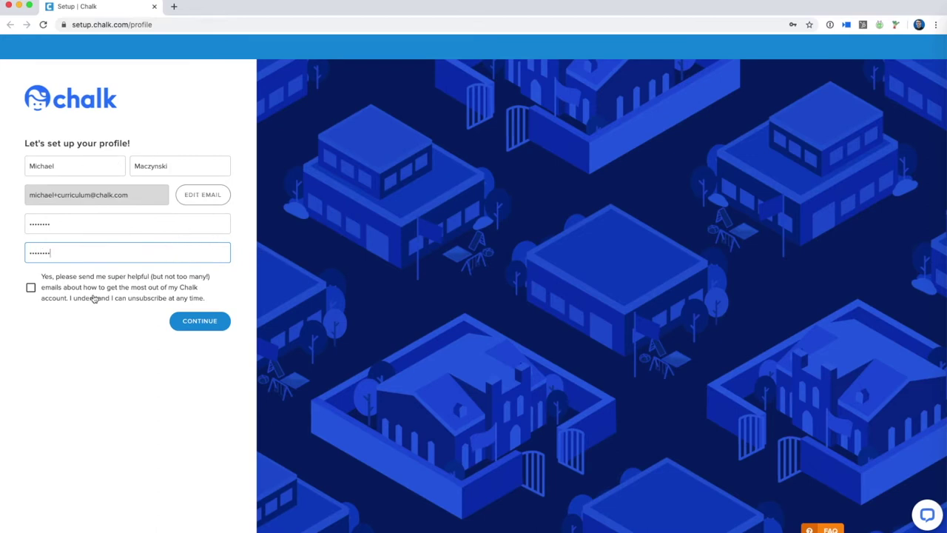
click(31, 291)
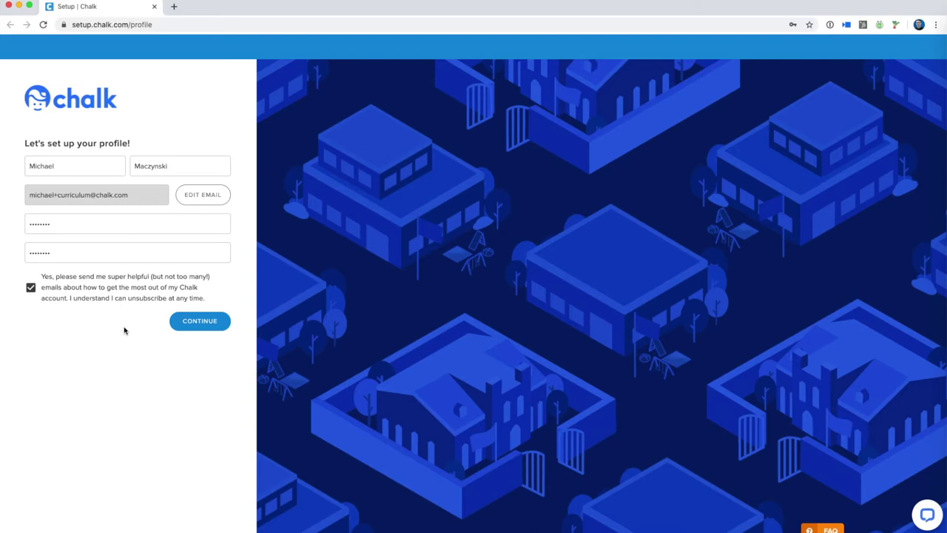
click(194, 330)
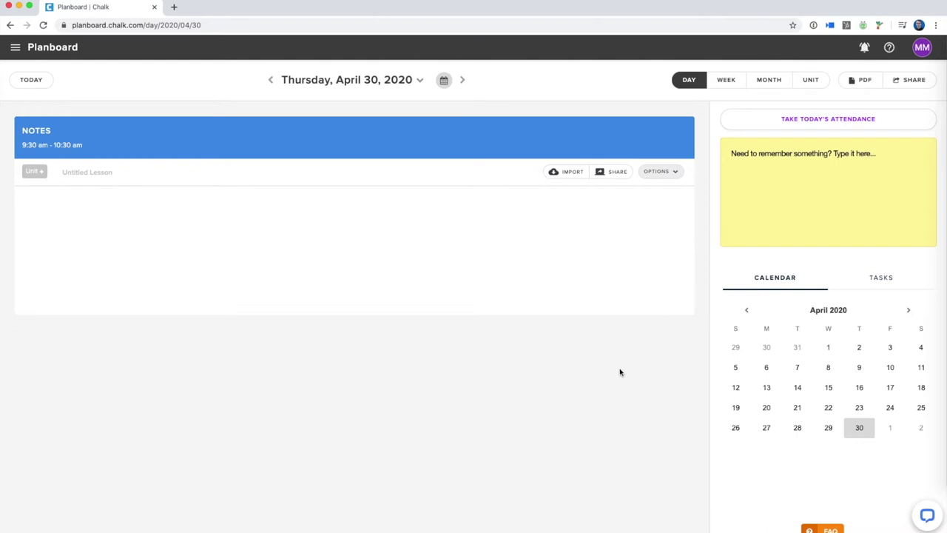
Step: Open the Chalk Live Support chat on the Planboard, then minimise it again
click(925, 518)
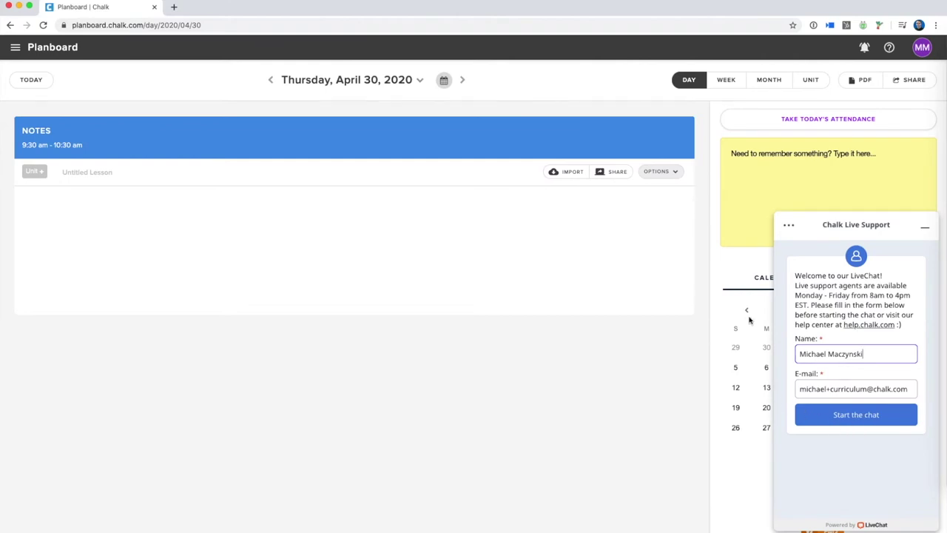
click(927, 231)
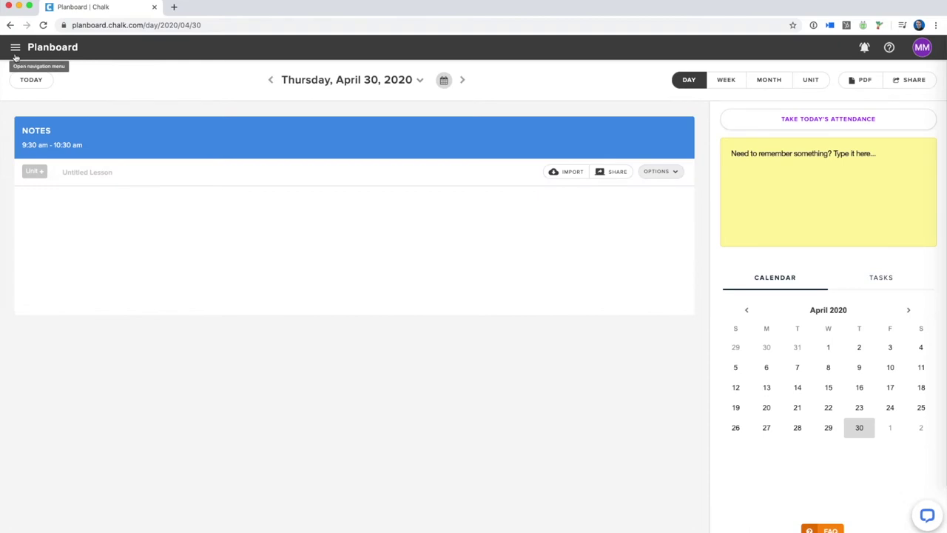
Step: Open the hamburger navigation menu over the Planboard and collapse Planboard's submenu
click(14, 49)
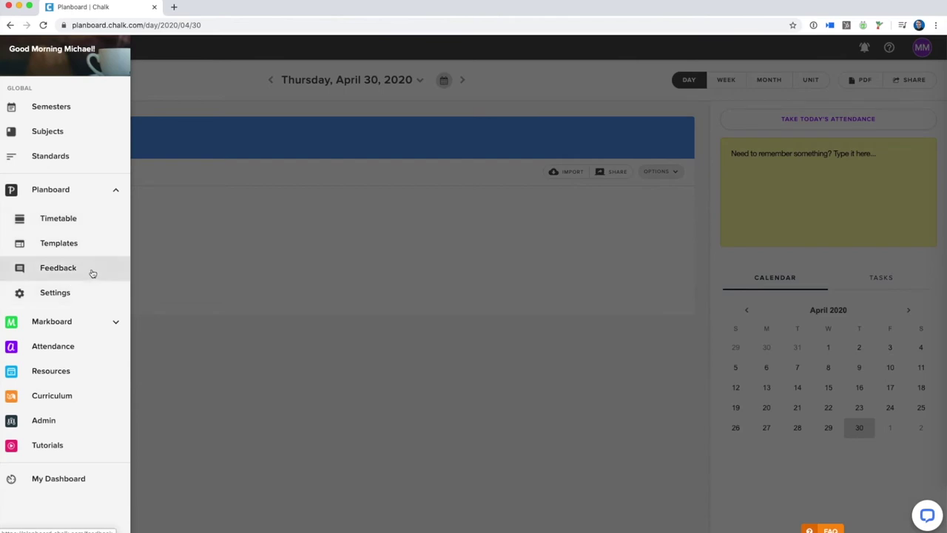
click(116, 193)
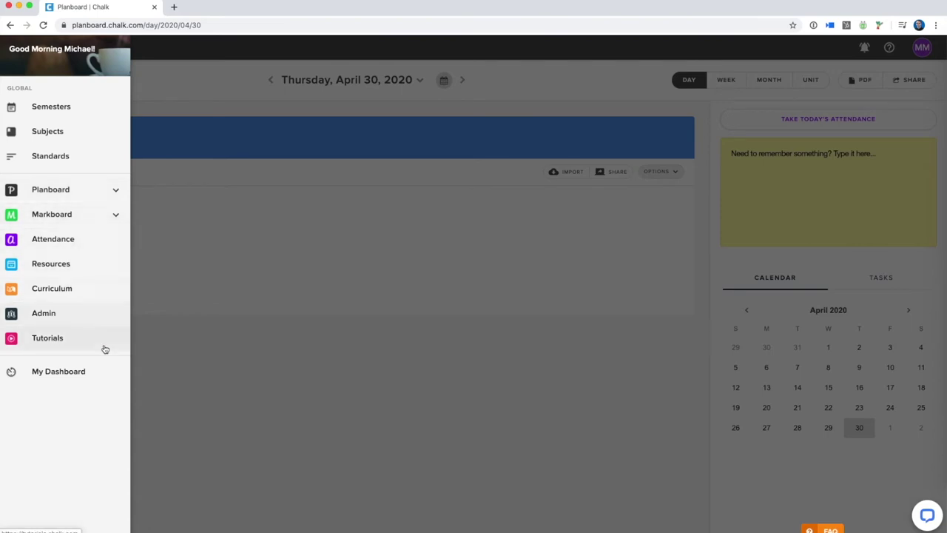
Step: Go to My Dashboard, reopen the navigation drawer, and enter the Admin area
click(106, 377)
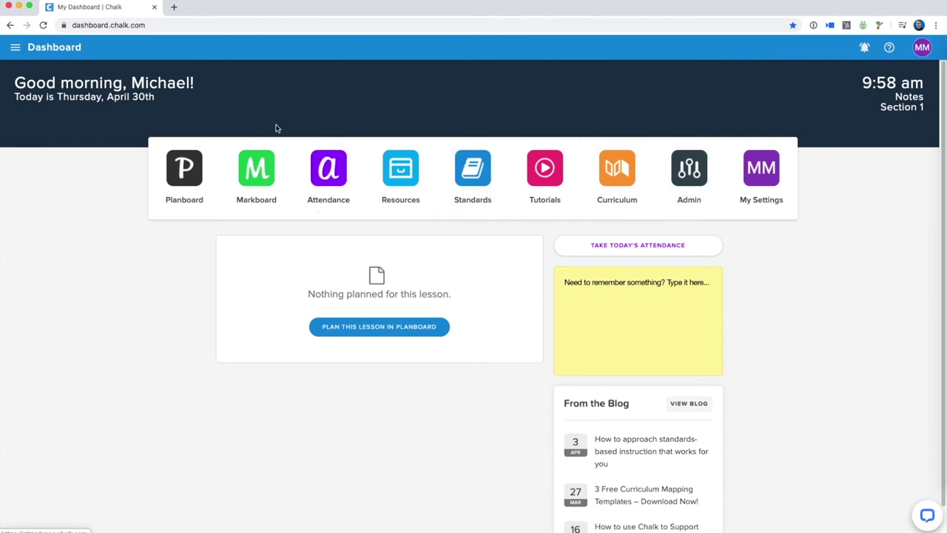
click(15, 46)
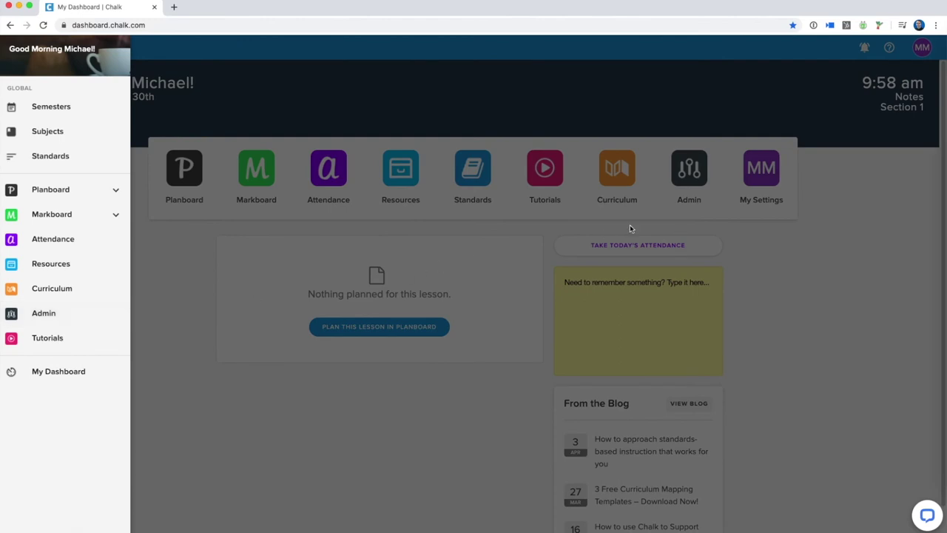
click(630, 224)
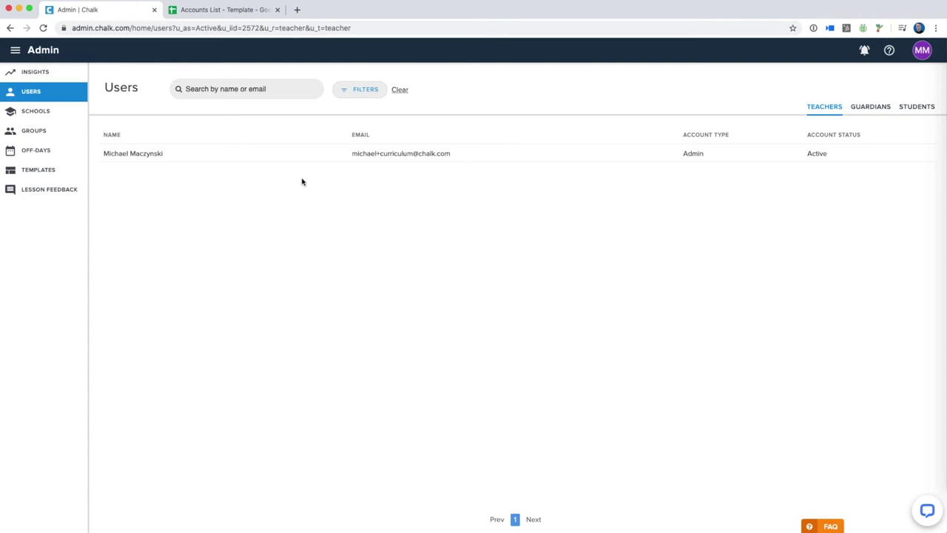
Step: Switch to the Accounts List template spreadsheet
click(226, 16)
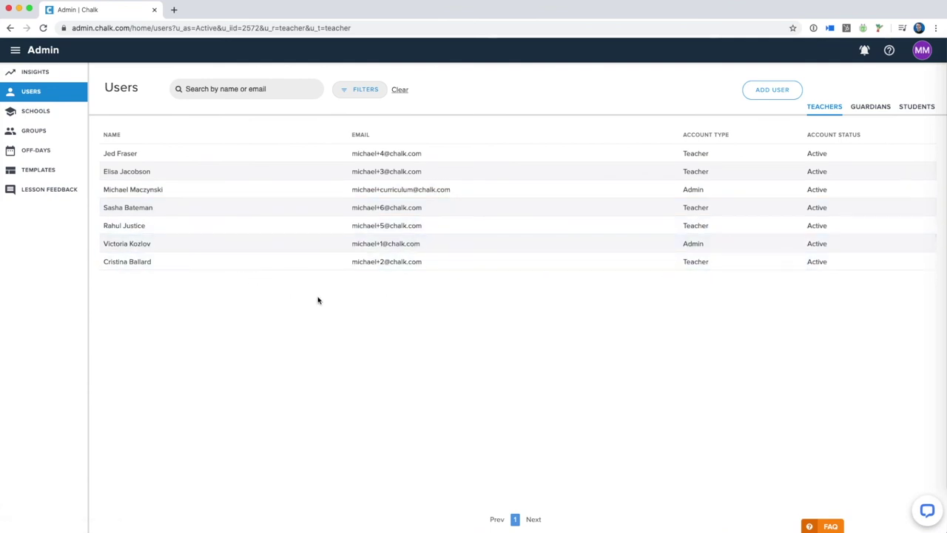
Step: Open the teacher's profile from the Admin Users Teachers list
click(166, 268)
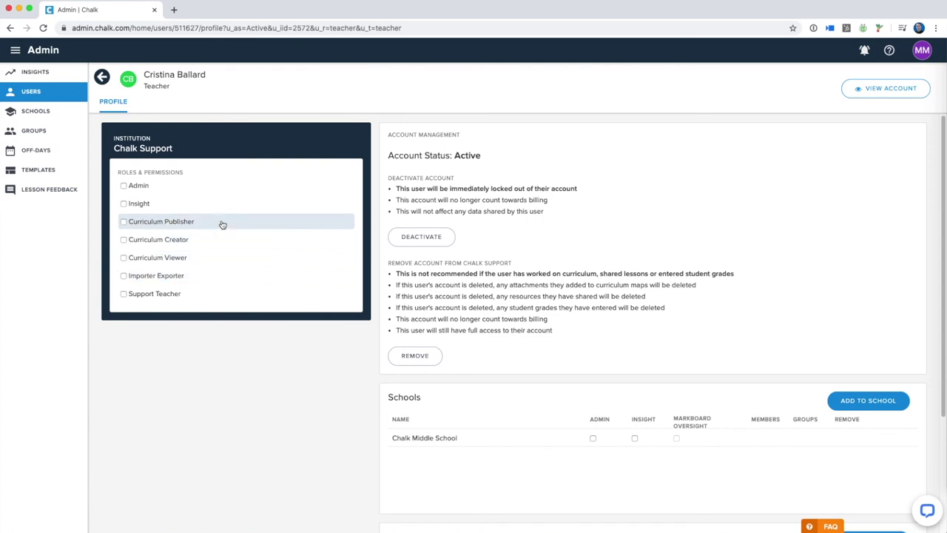
Step: Adjust the curriculum checkboxes so only Curriculum Publisher stays ticked
click(122, 258)
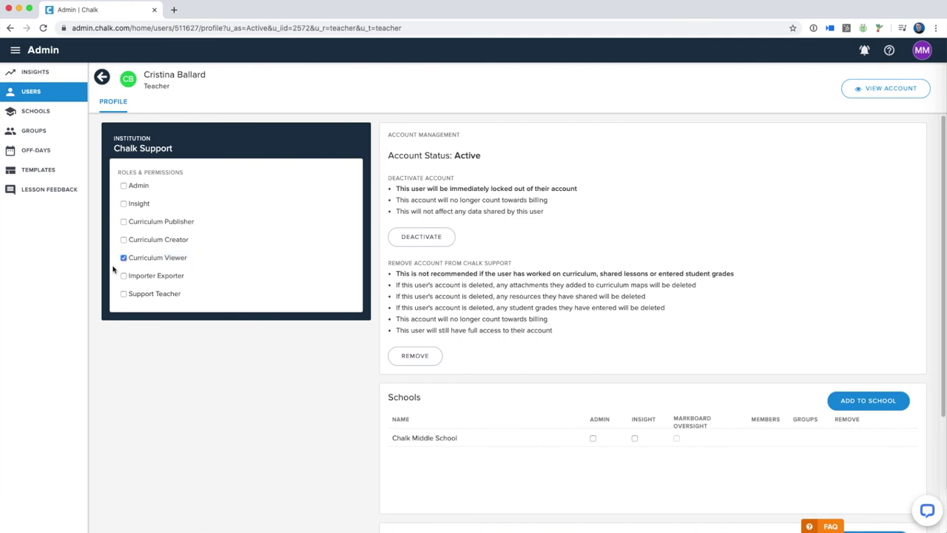
click(123, 240)
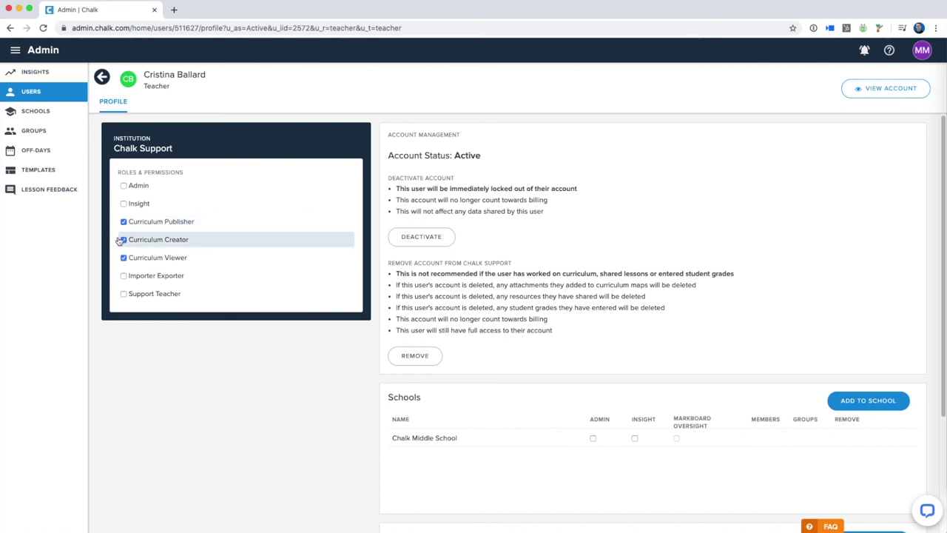
click(124, 258)
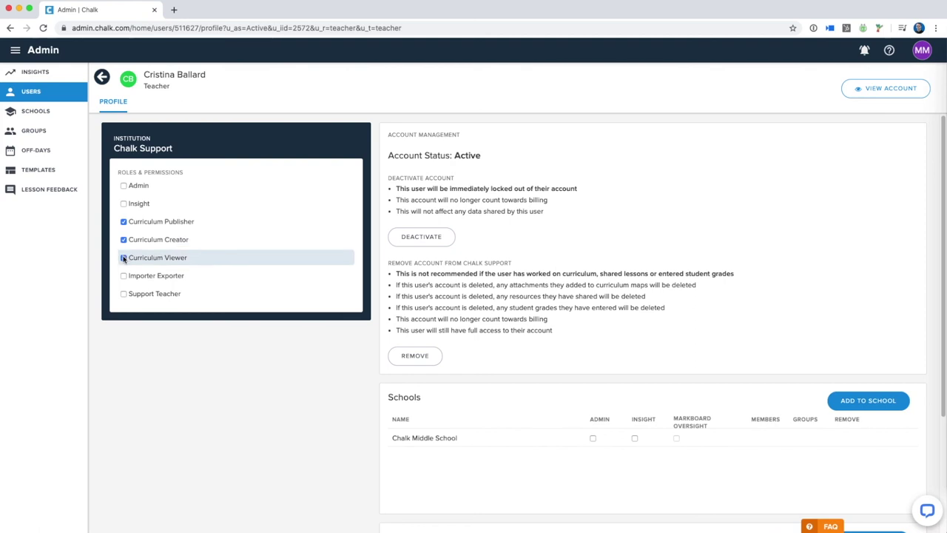
click(124, 258)
click(124, 240)
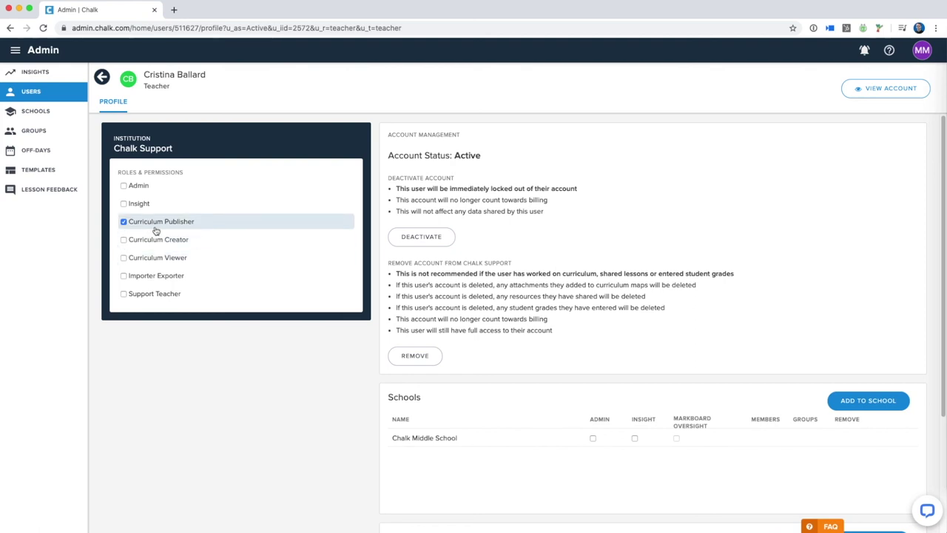